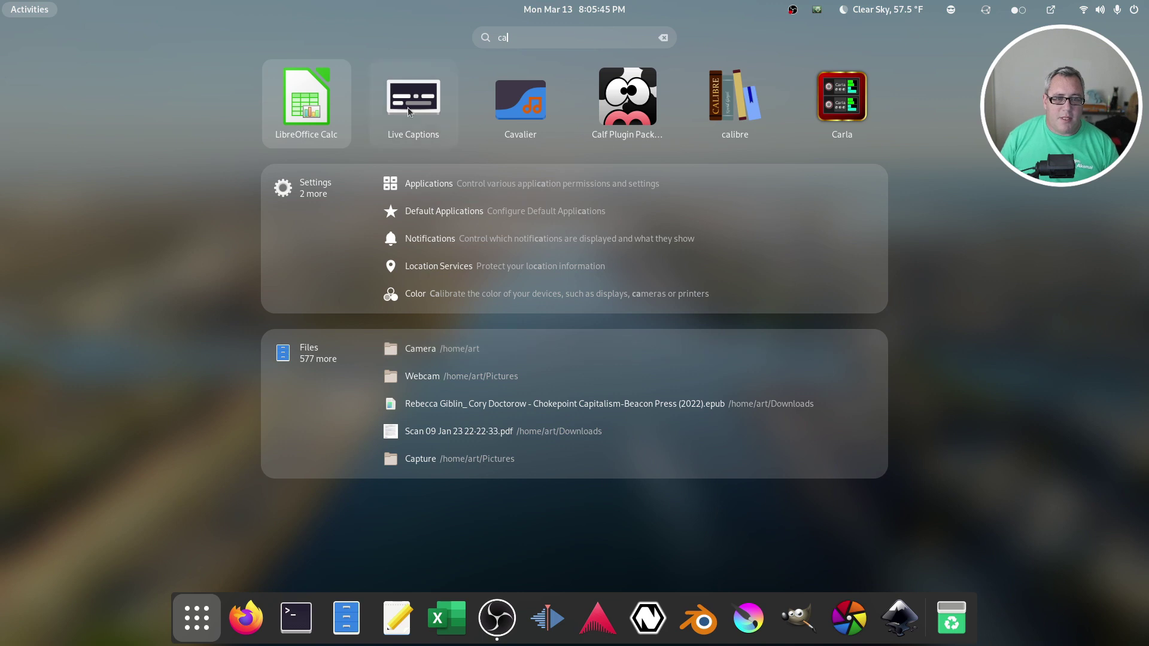
# Launch Live Captions, position its caption window near the top, and open its Preferences.
pyautogui.click(412, 103)
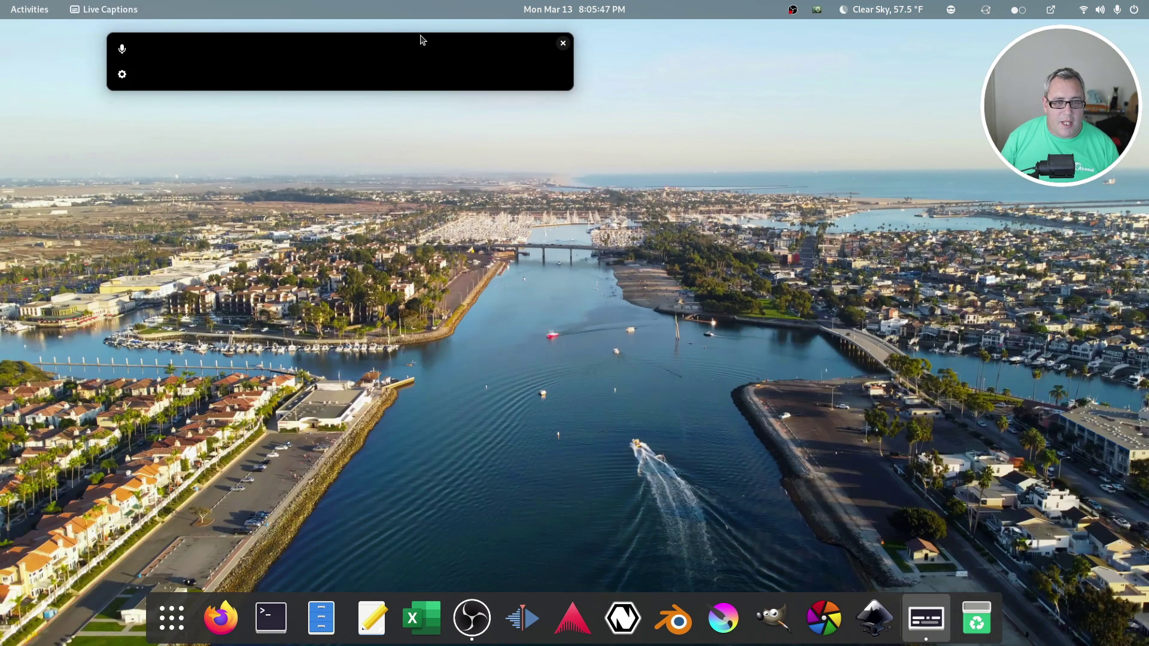
pyautogui.moveTo(417, 39); pyautogui.dragTo(580, 107)
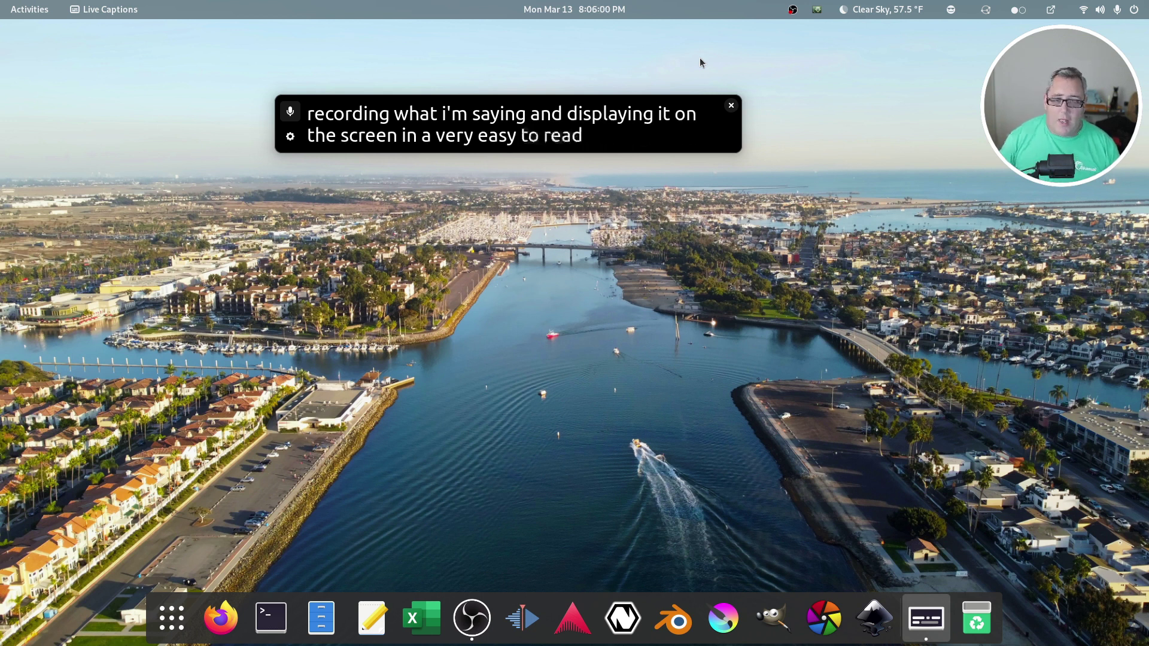
pyautogui.moveTo(633, 104); pyautogui.dragTo(624, 115)
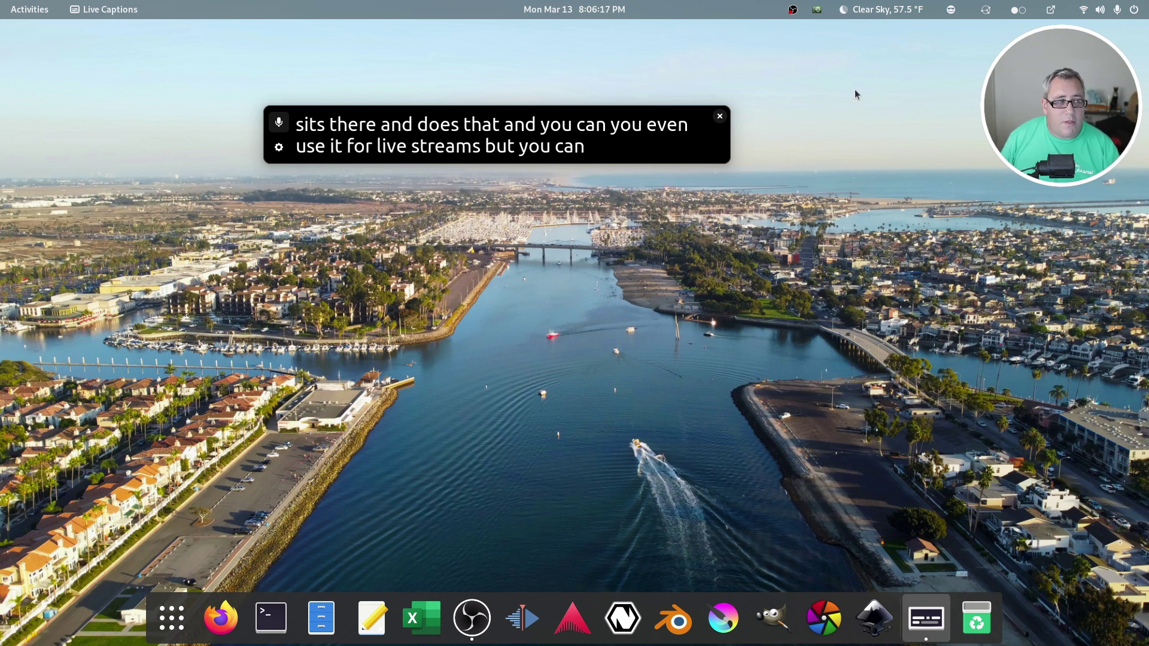
pyautogui.moveTo(662, 115); pyautogui.dragTo(544, 75)
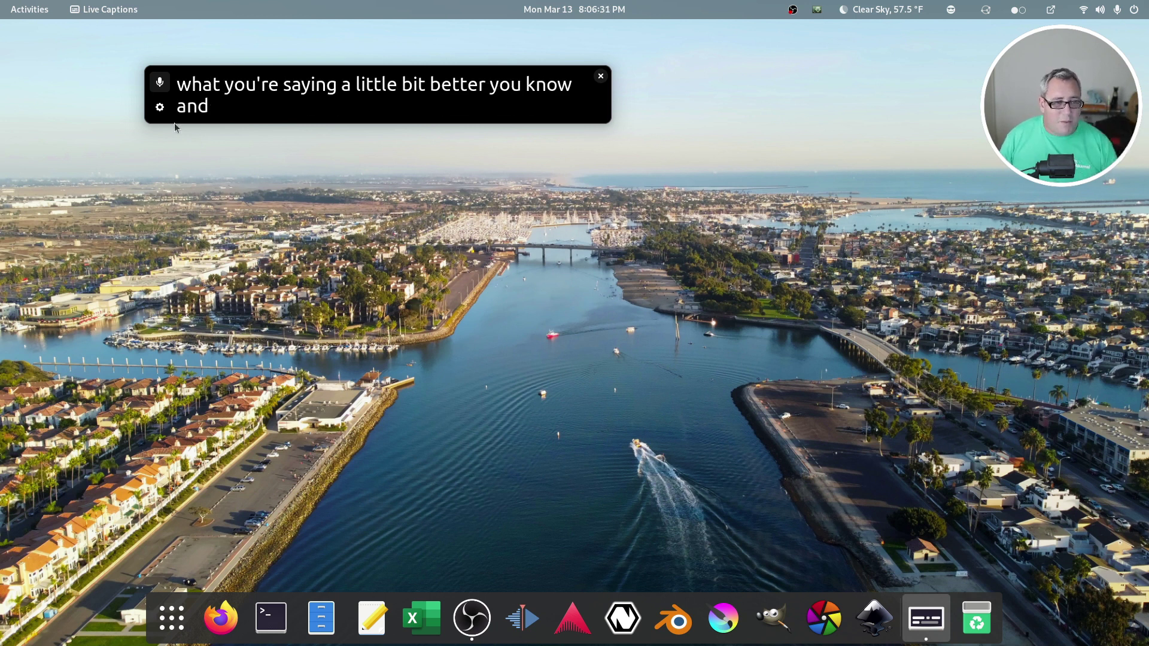
pyautogui.click(160, 108)
# Turn off uppercase captions, leave confidence fading off, and increase caption window transparency.
pyautogui.moveTo(359, 136); pyautogui.dragTo(878, 99)
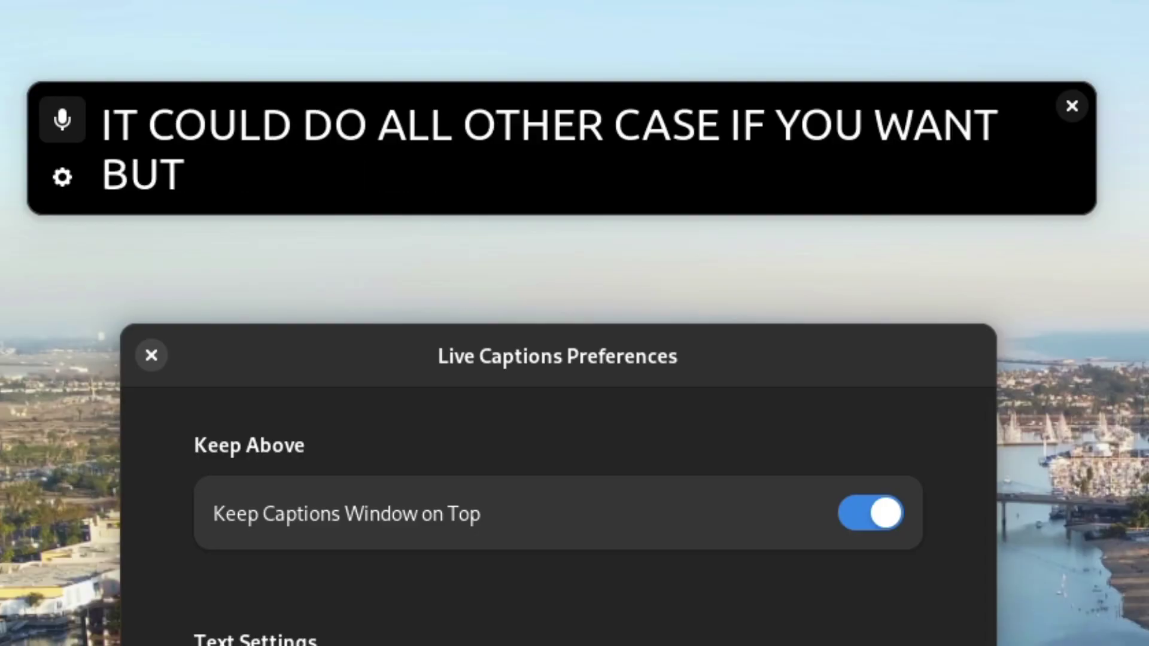
pyautogui.click(513, 372)
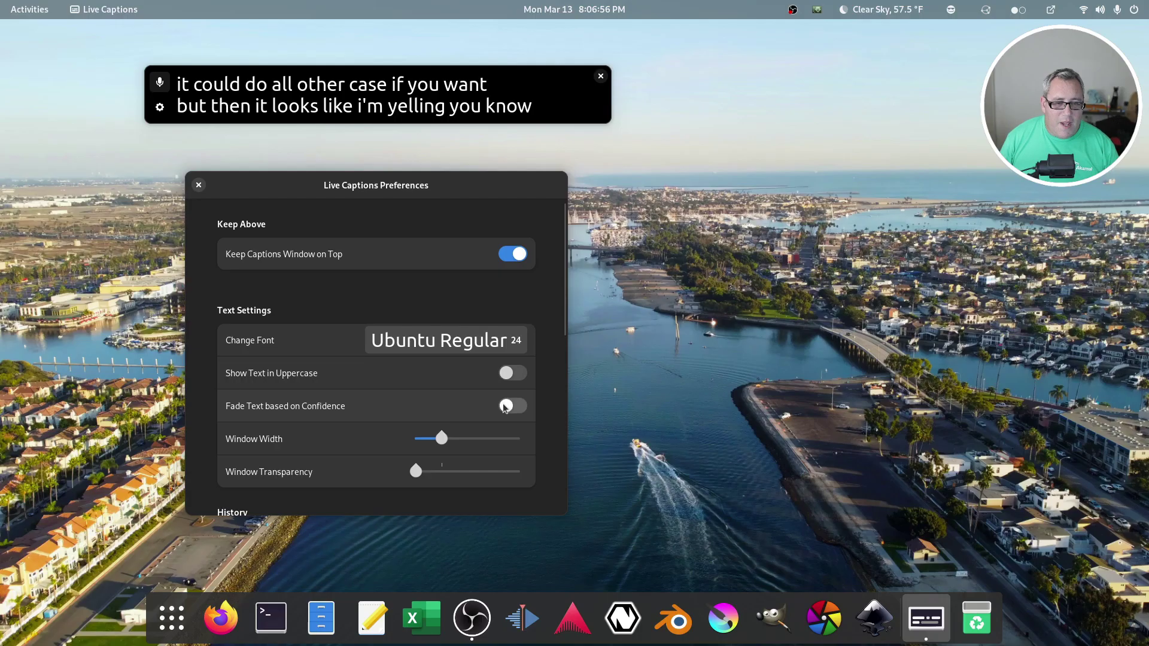
pyautogui.click(506, 407)
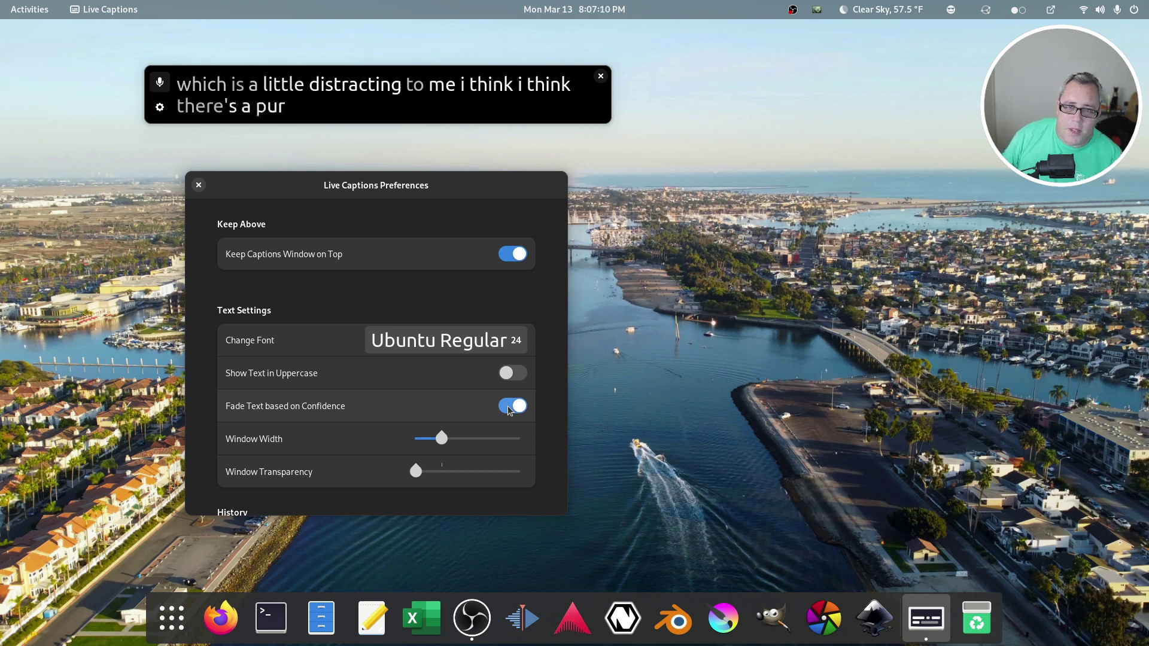
pyautogui.click(508, 408)
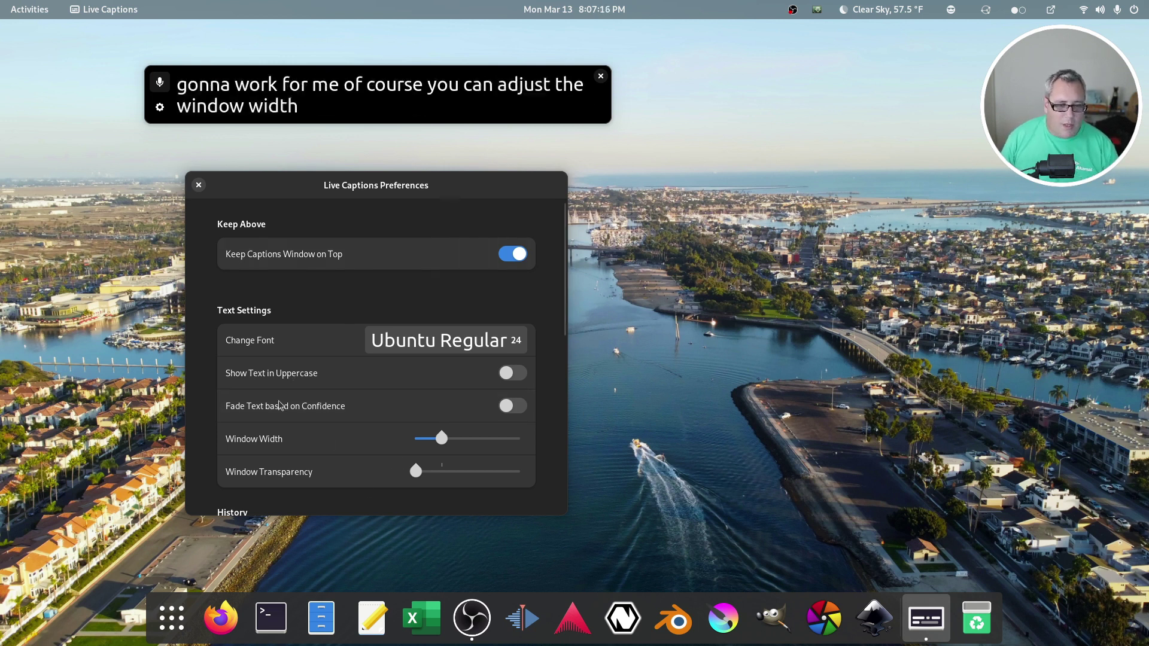
pyautogui.scroll(-1, 285, 428)
pyautogui.moveTo(420, 434)
pyautogui.mouseDown()
pyautogui.moveTo(475, 433)
pyautogui.moveTo(416, 433)
pyautogui.mouseUp()
pyautogui.scroll(-5, 469, 318)
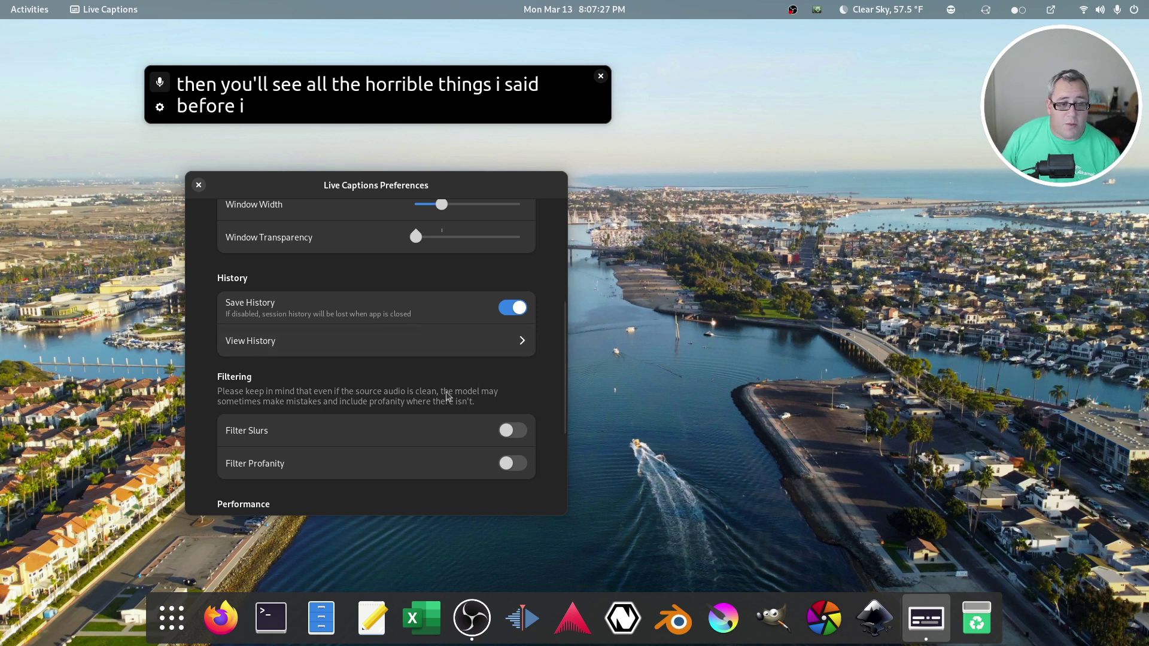
pyautogui.scroll(-2, 364, 387)
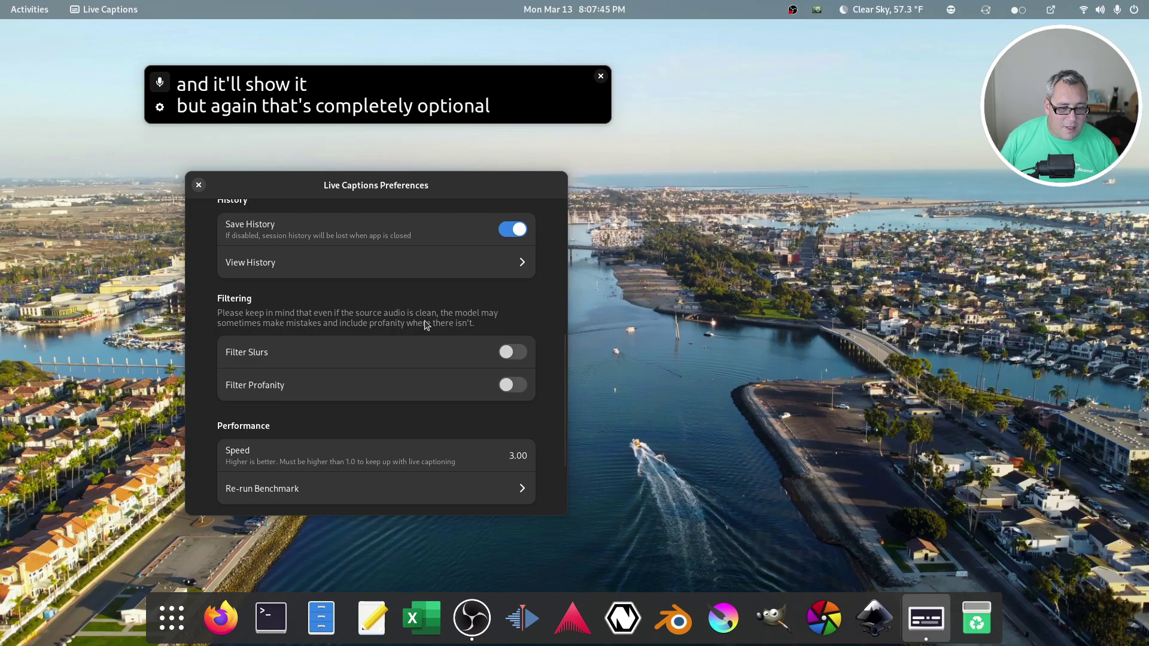
pyautogui.scroll(-2, 426, 325)
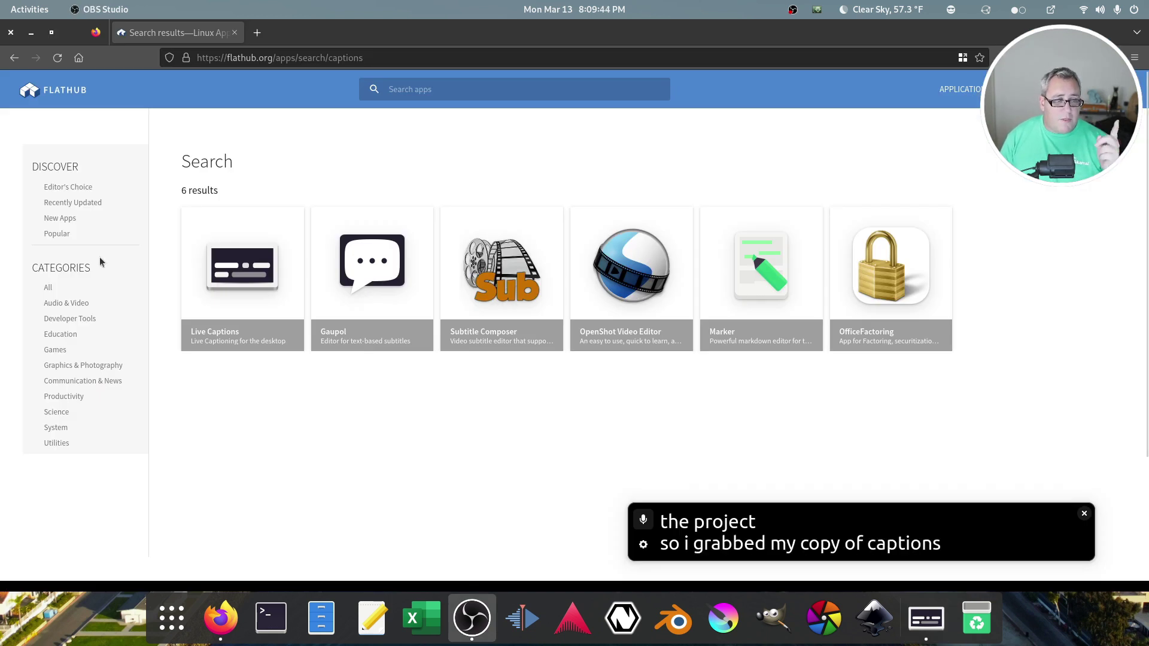
# Open the Live Captions details page from its Flathub result card.
pyautogui.click(210, 274)
pyautogui.scroll(-5, 441, 364)
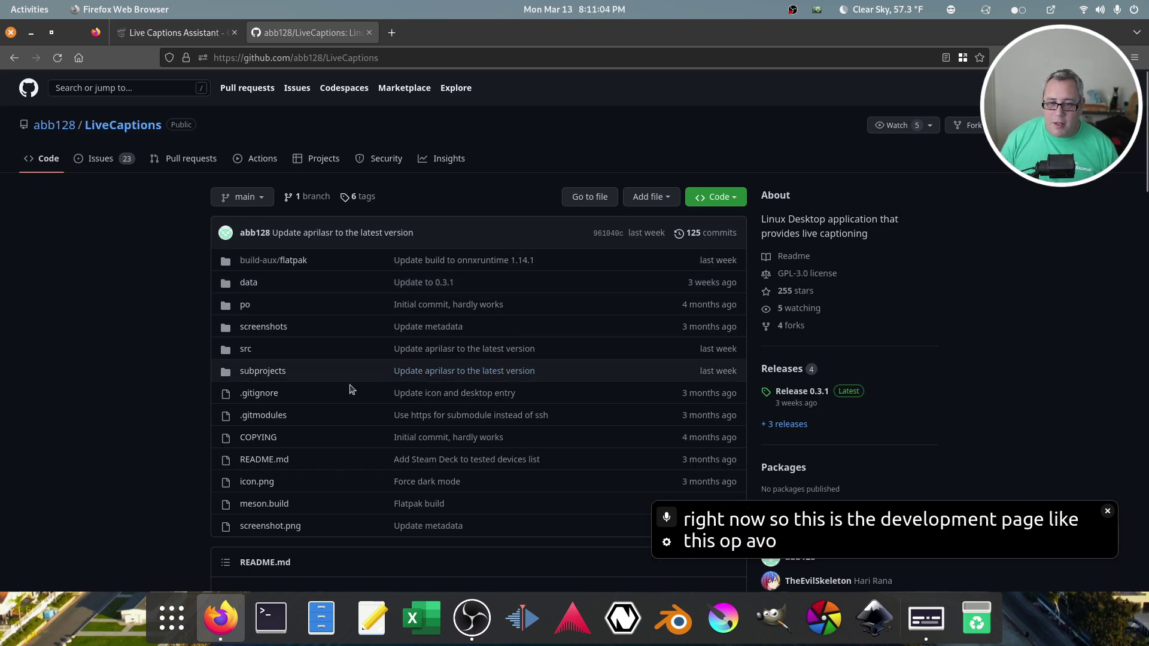
pyautogui.scroll(-5, 179, 405)
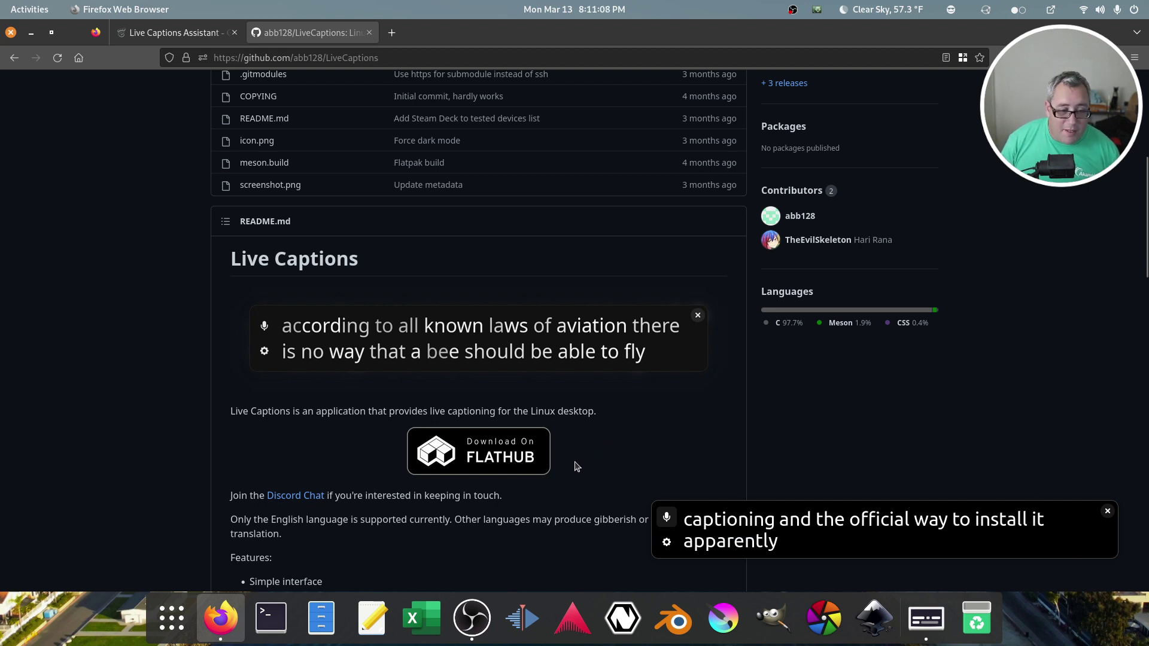
pyautogui.scroll(-4, 543, 407)
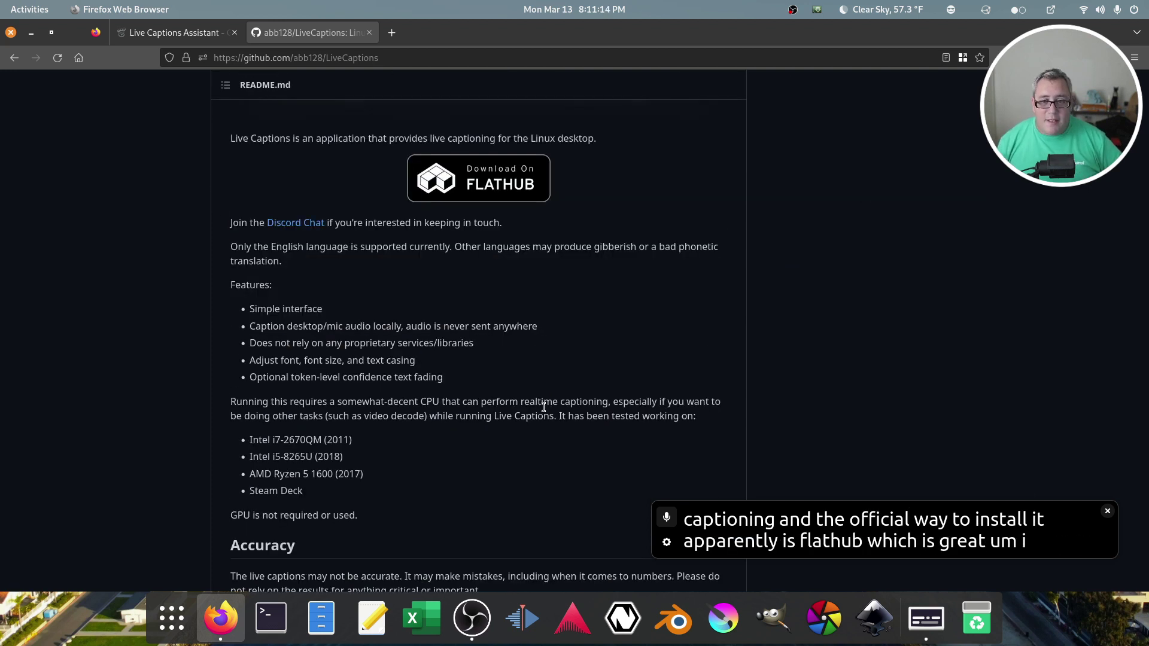
pyautogui.scroll(3, 543, 407)
pyautogui.scroll(3, 543, 406)
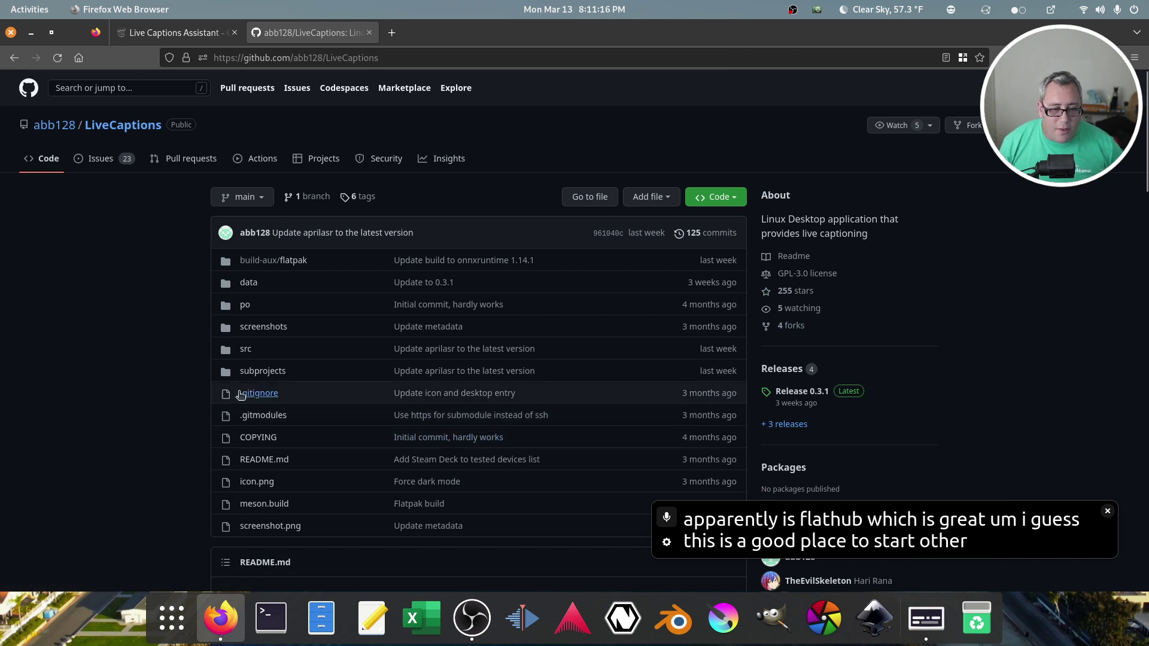